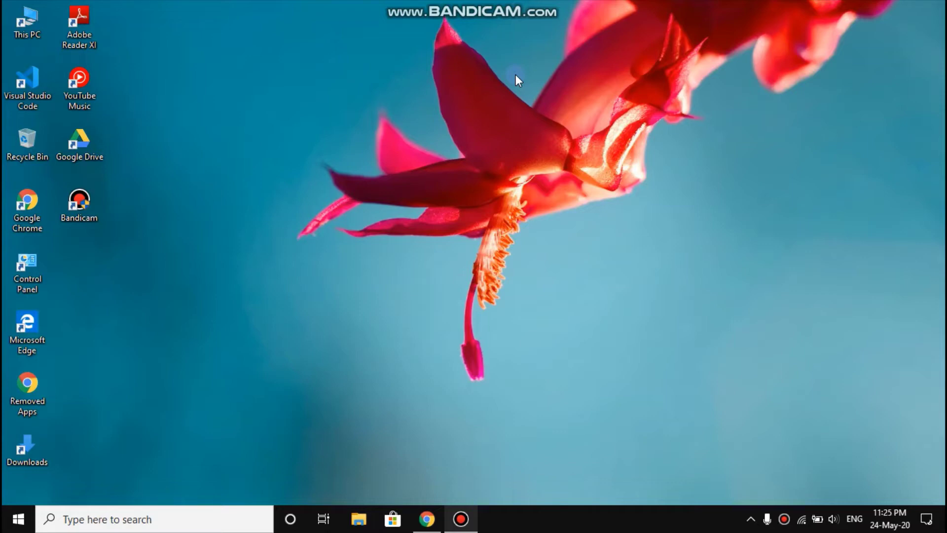
# - Search Windows for the Video Editor and open it to the list of video projects in Photos
pyautogui.click(19, 519)
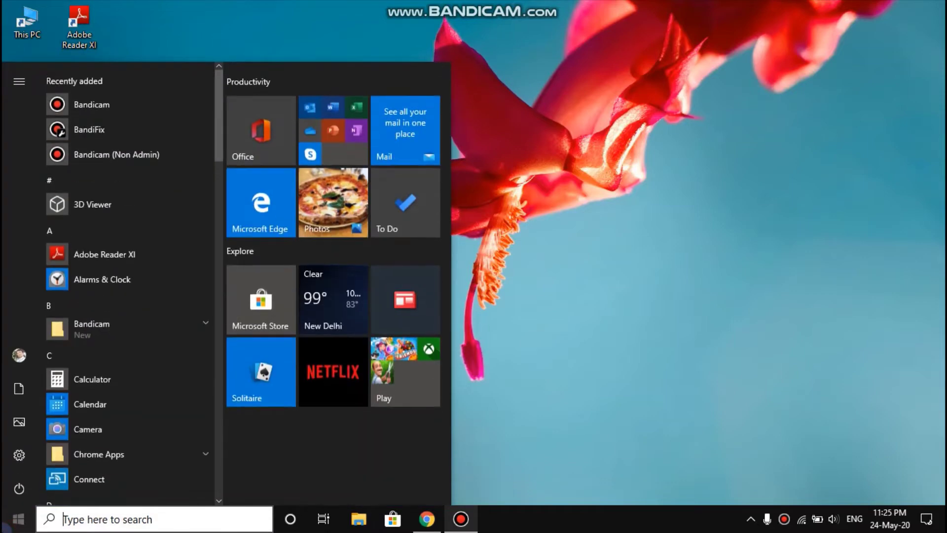
pyautogui.write('edi')
pyautogui.press('Return')
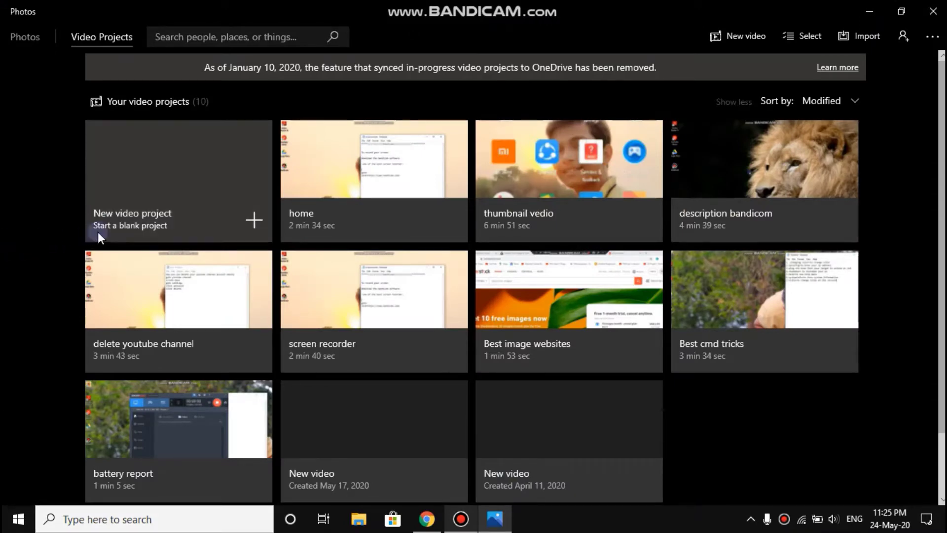
# - Create a new blank video project and name it "home"
pyautogui.click(268, 223)
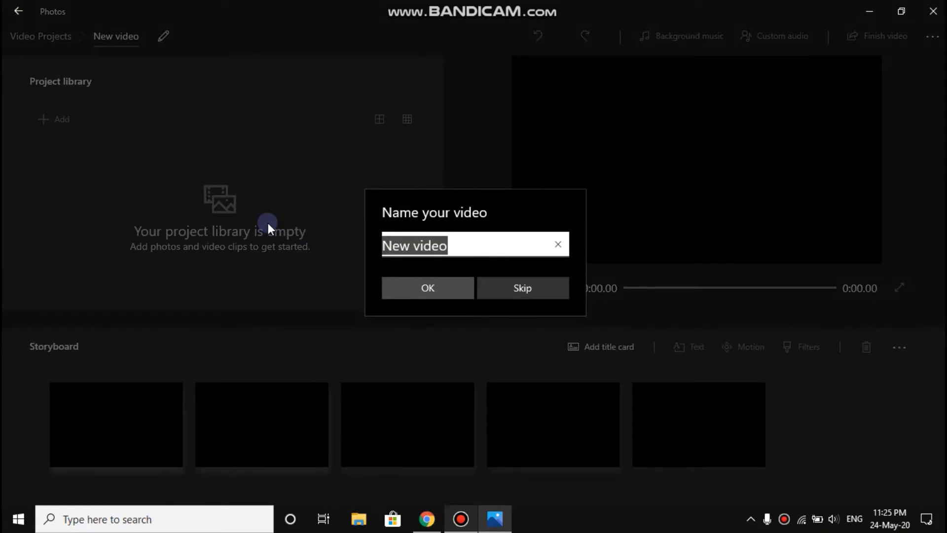
pyautogui.press('BackSpace')
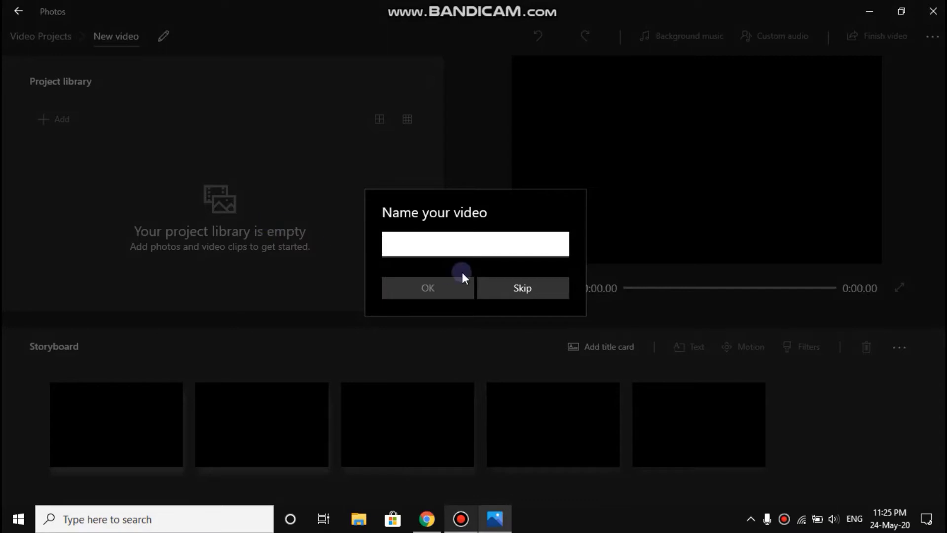
pyautogui.write('home')
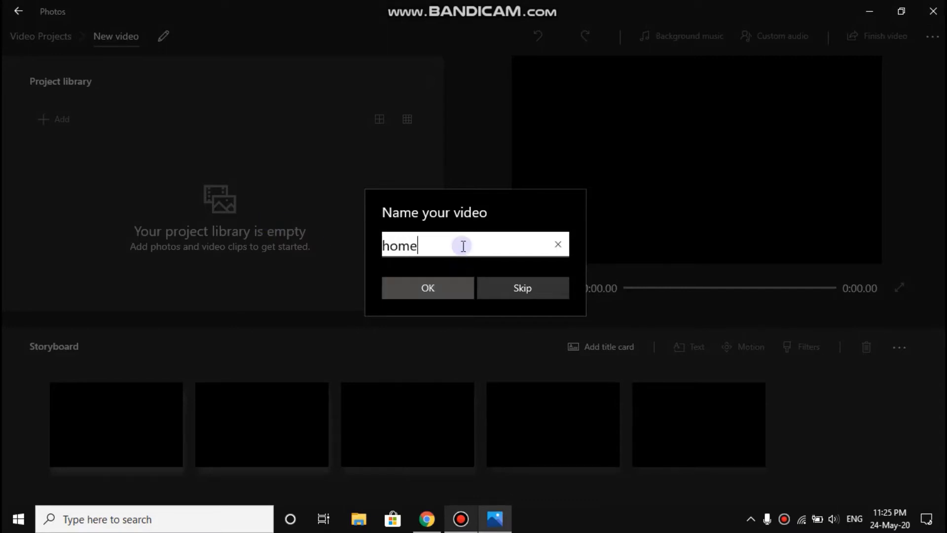
pyautogui.press('Return')
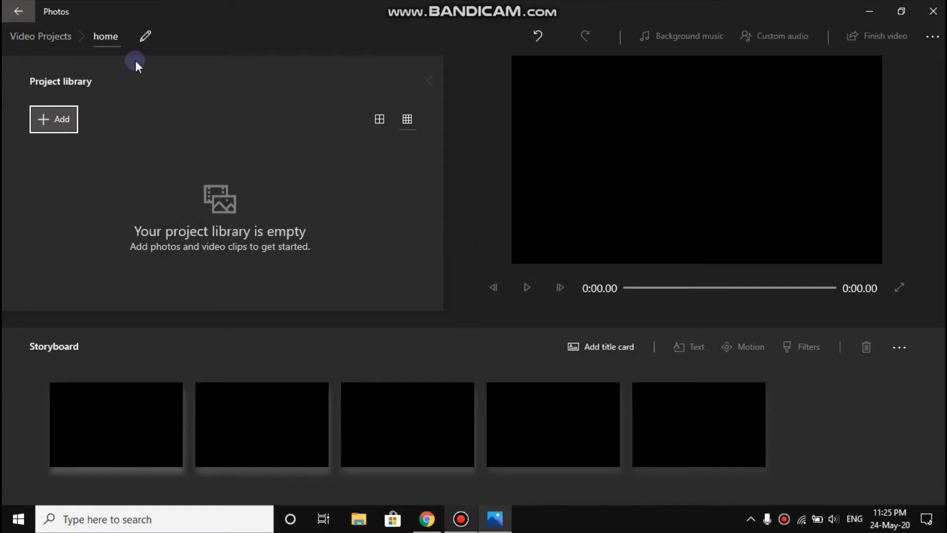
# - Import the "screen recorder" video from this PC into the project library
pyautogui.click(64, 118)
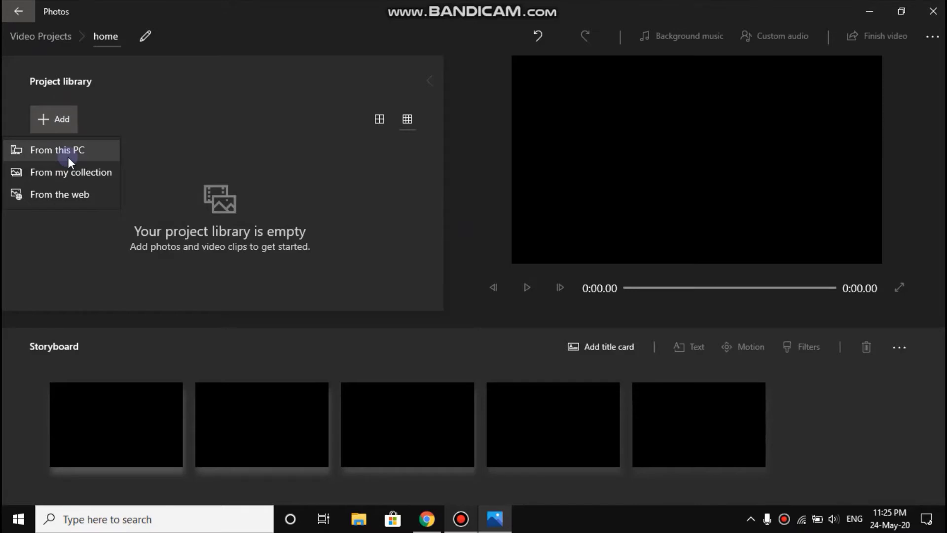
pyautogui.click(68, 157)
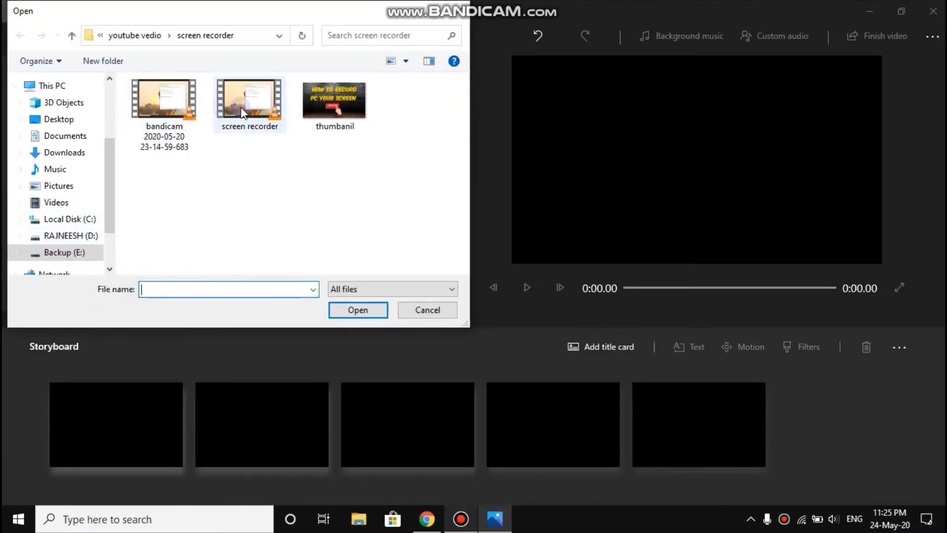
pyautogui.click(240, 114)
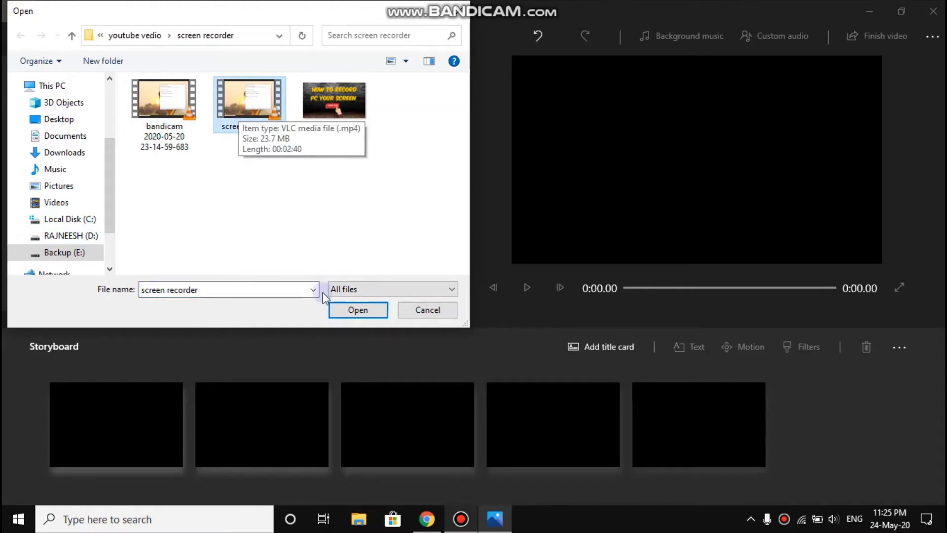
pyautogui.click(338, 306)
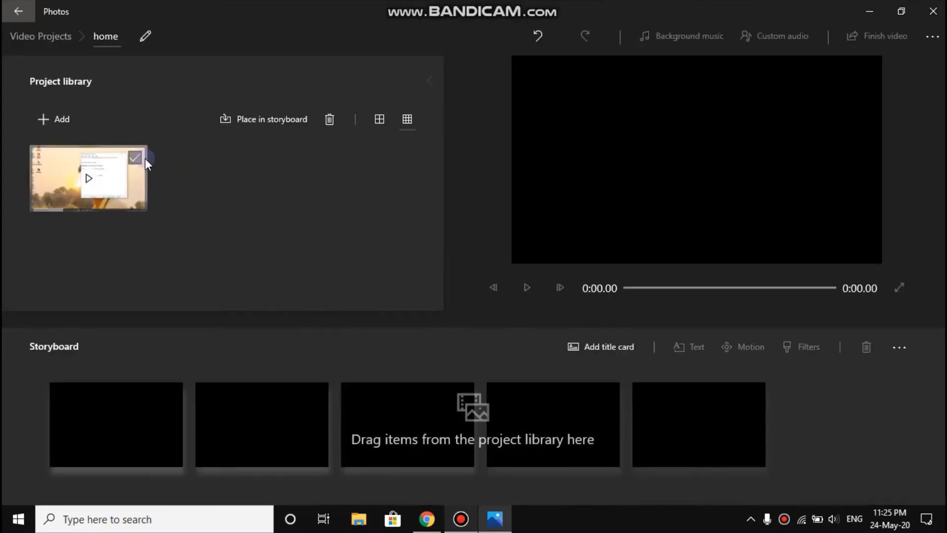
# - Place the screen recorder.mp4 clip from the project library in the first storyboard slot
pyautogui.click(135, 157)
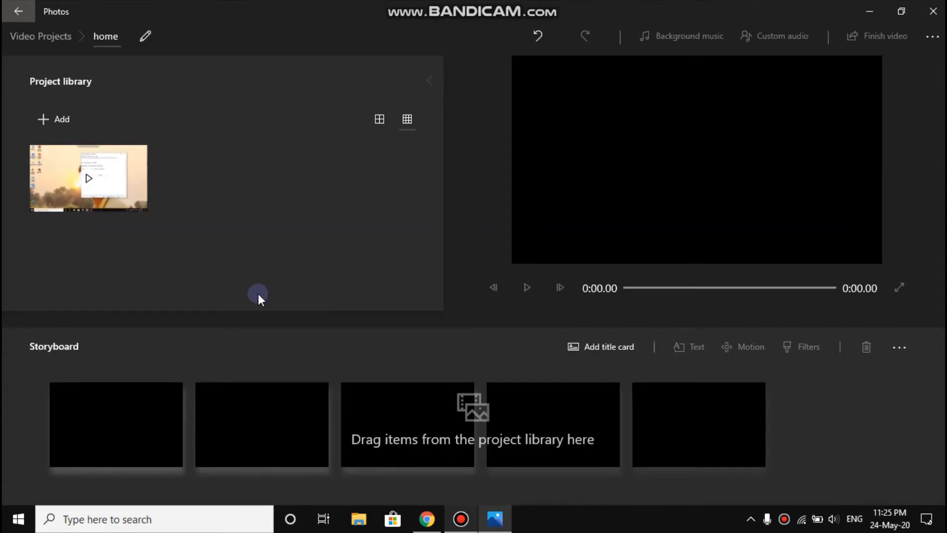
pyautogui.moveTo(106, 156)
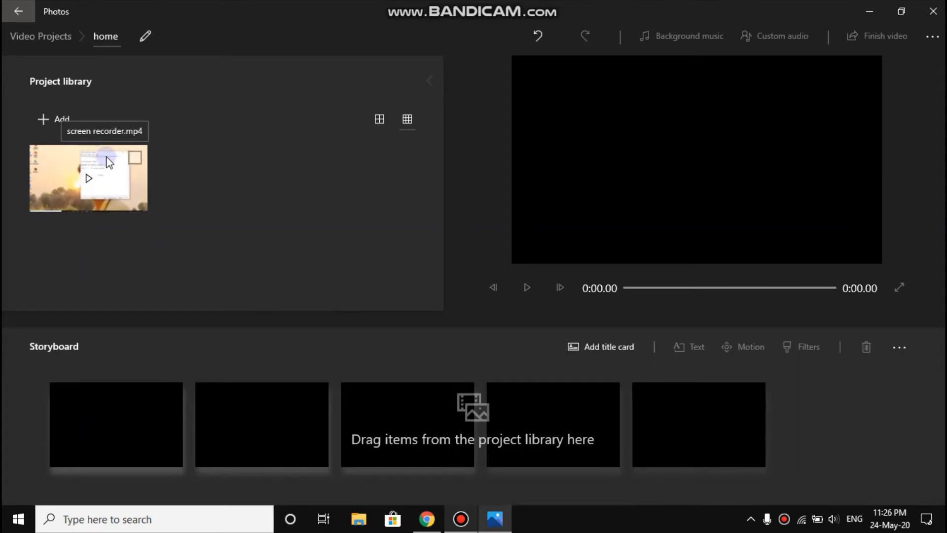
pyautogui.moveTo(106, 156); pyautogui.dragTo(141, 445)
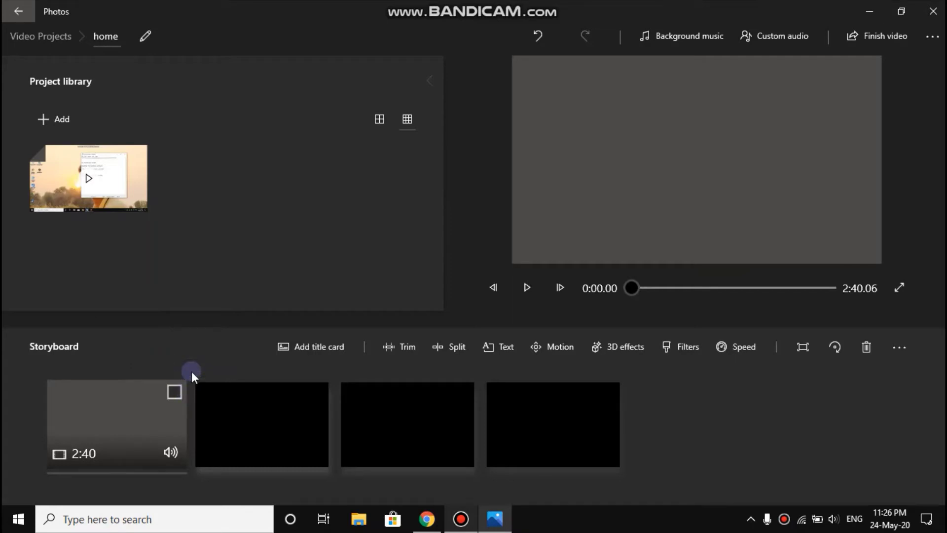
# - Add a title card before the clip in the storyboard and replace its text with "home"
pyautogui.click(317, 347)
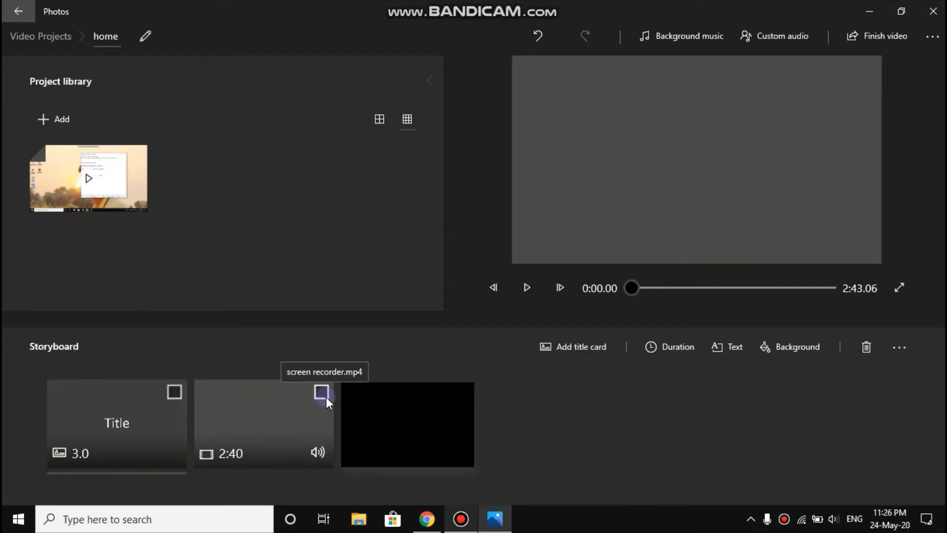
pyautogui.click(173, 392)
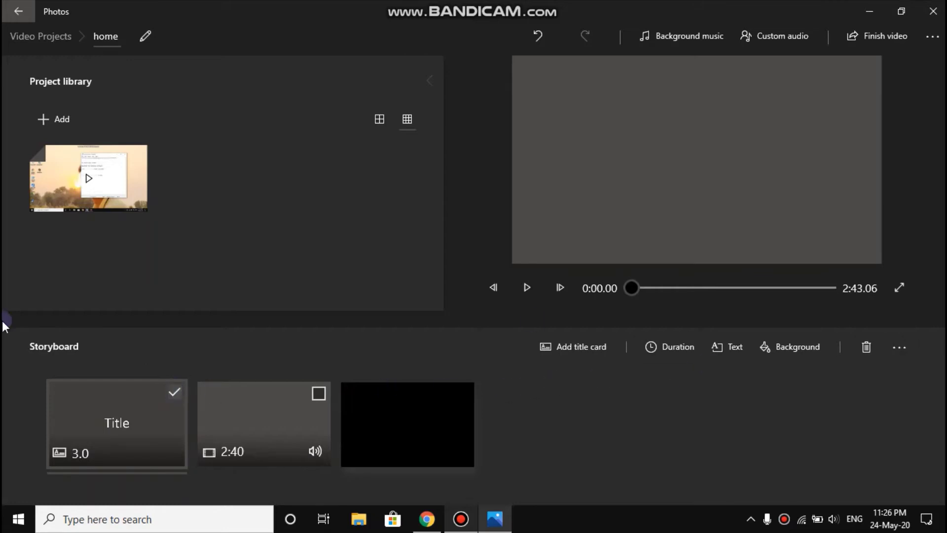
pyautogui.click(726, 347)
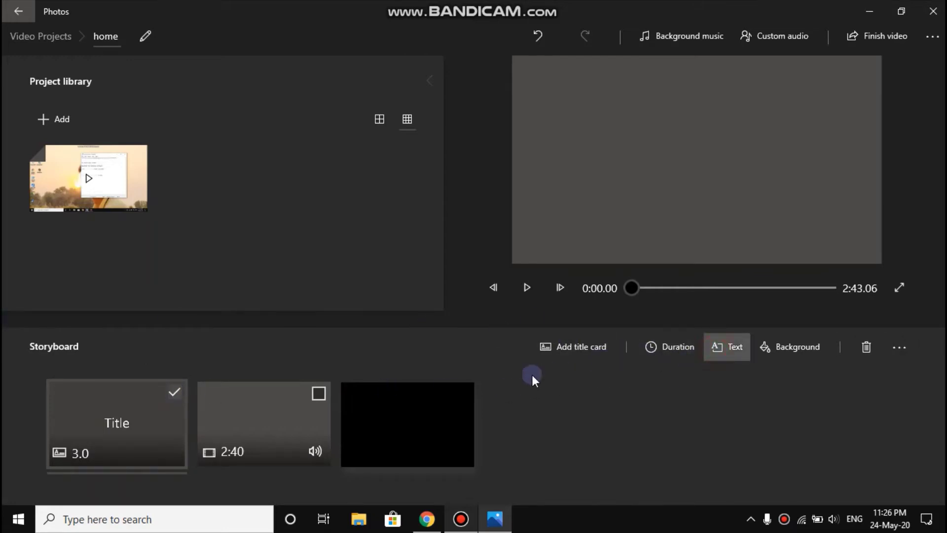
pyautogui.doubleClick(902, 84)
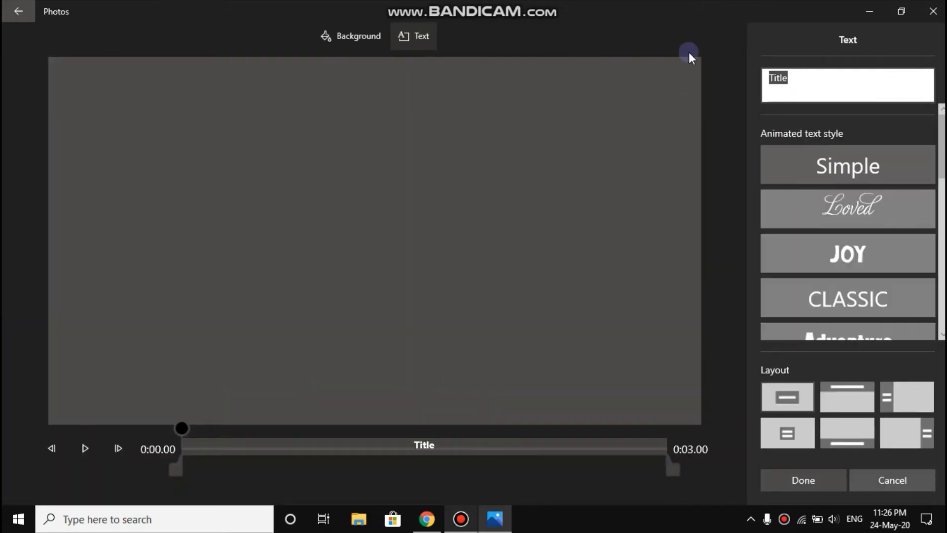
pyautogui.write('\\')
pyautogui.press('BackSpace')
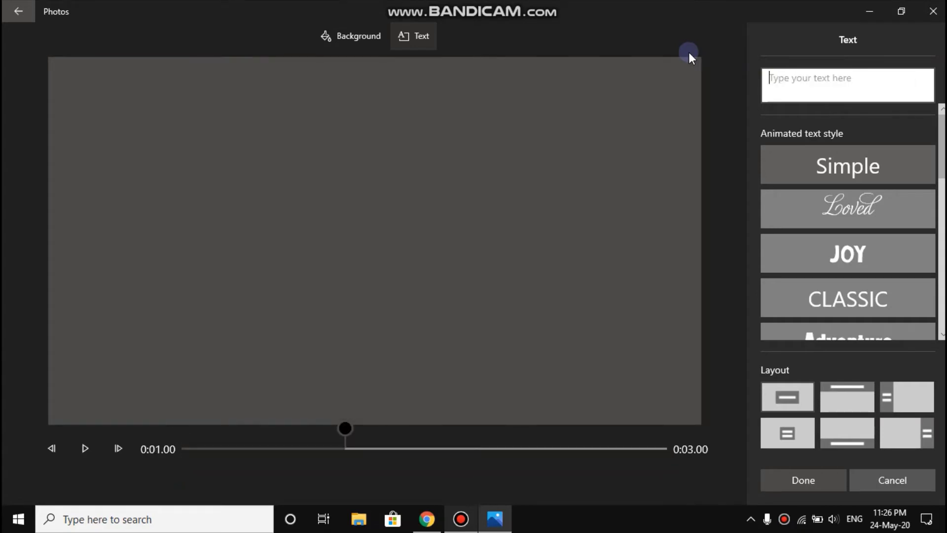
pyautogui.write('home')
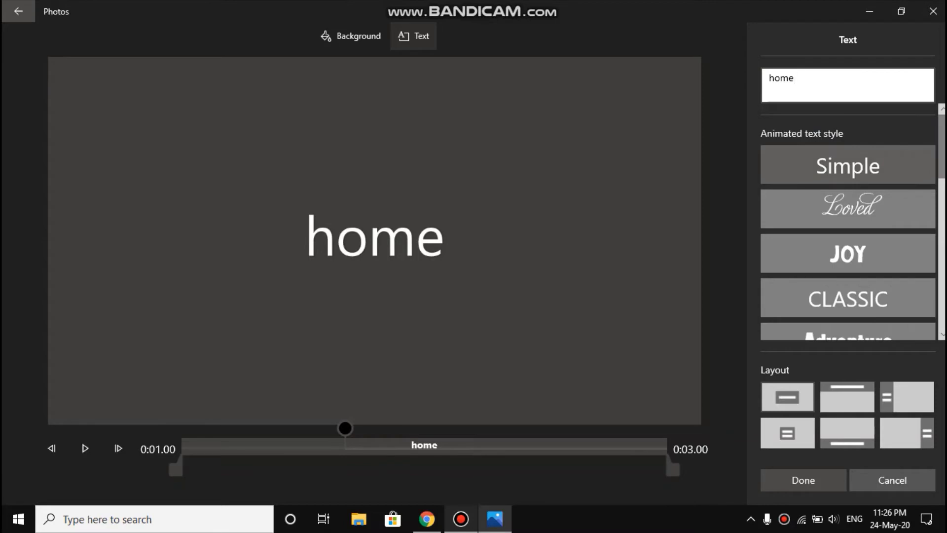
# - Apply the Joy animated text style to the title card and confirm the text settings
pyautogui.moveTo(942, 159); pyautogui.dragTo(942, 229)
pyautogui.scroll(-2, 836, 200)
pyautogui.scroll(6, 836, 199)
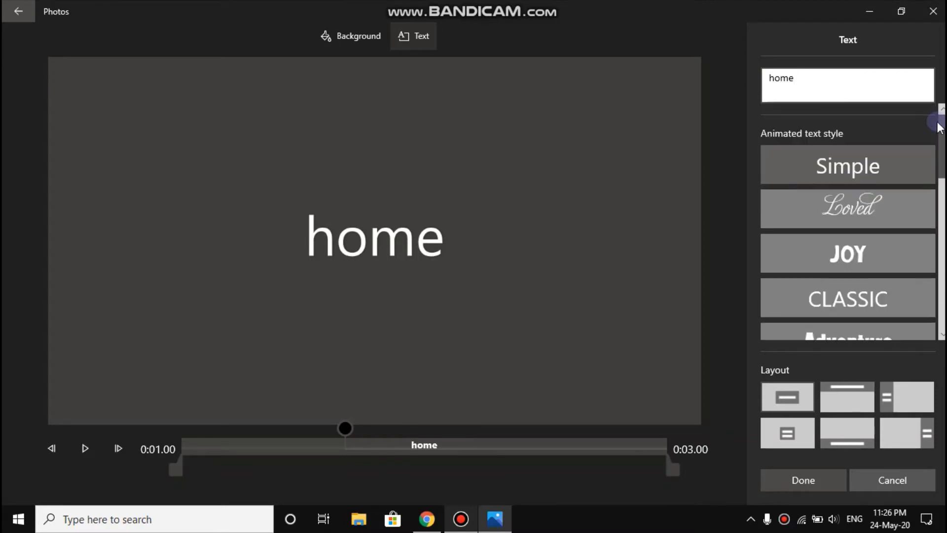
pyautogui.click(834, 242)
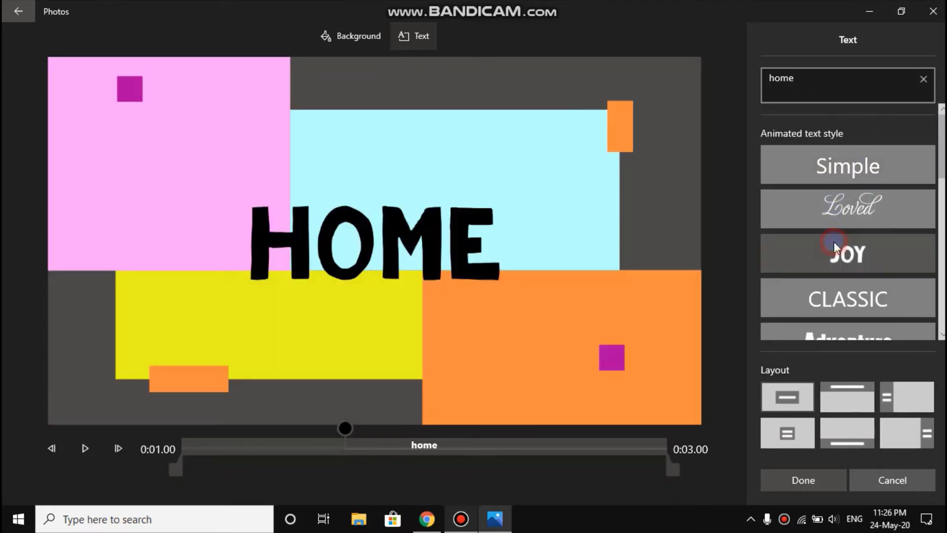
pyautogui.click(807, 476)
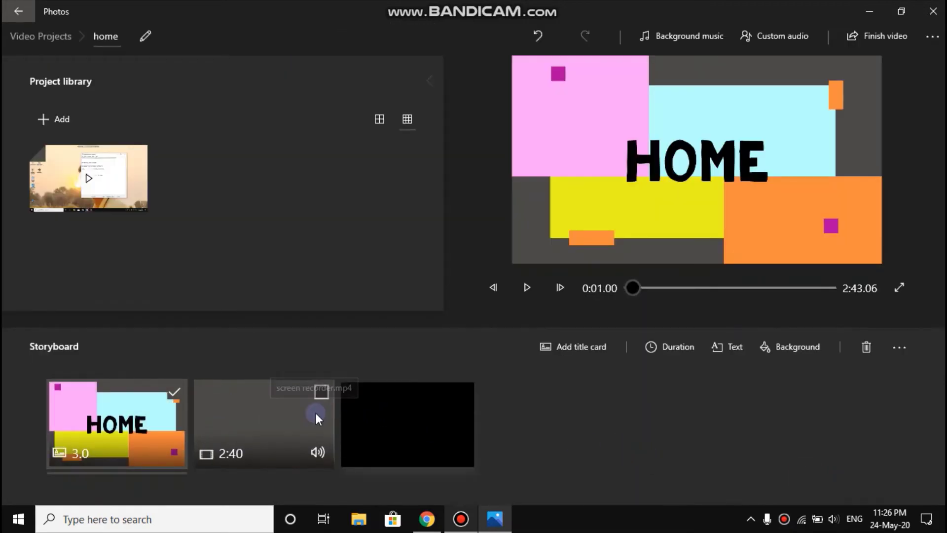
# - Select only the screen recorder.mp4 clip in the storyboard and apply Remove black bars to it
pyautogui.click(177, 392)
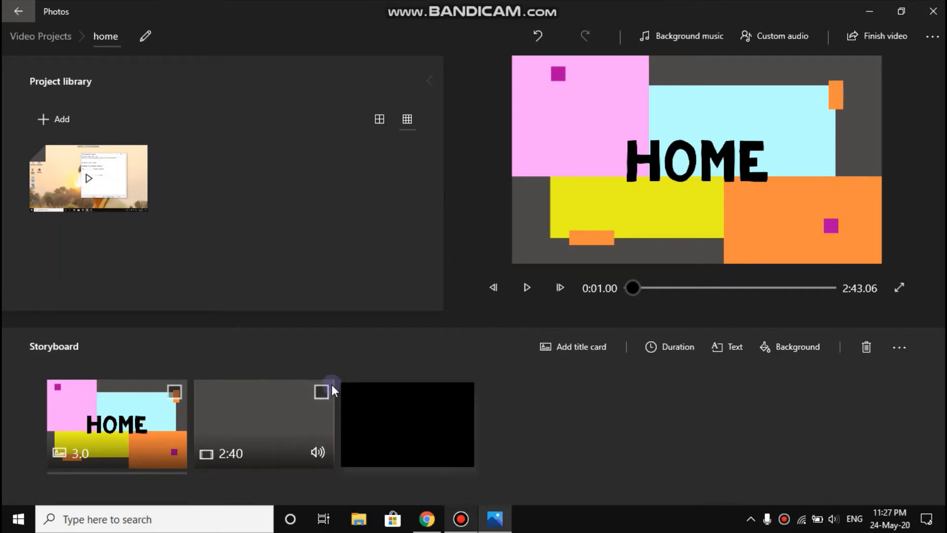
pyautogui.click(321, 392)
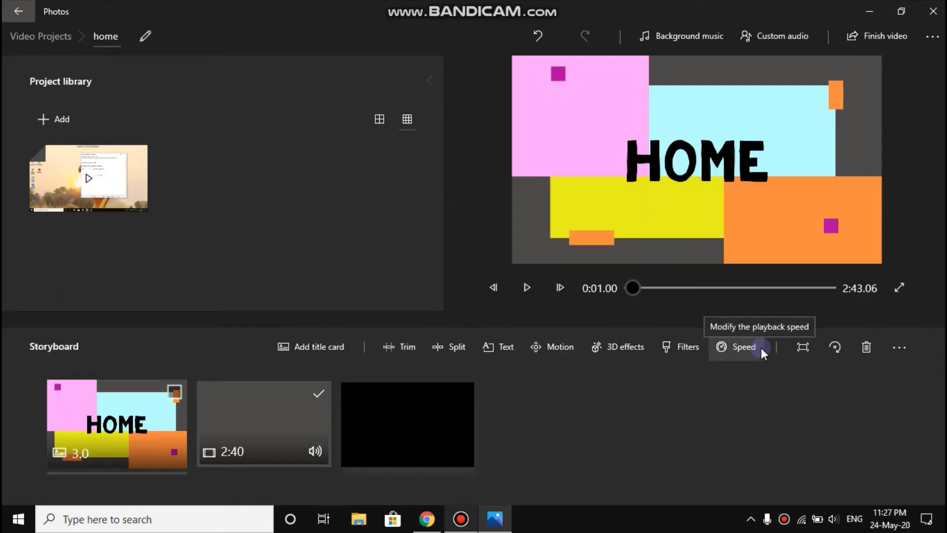
pyautogui.click(792, 342)
pyautogui.click(794, 296)
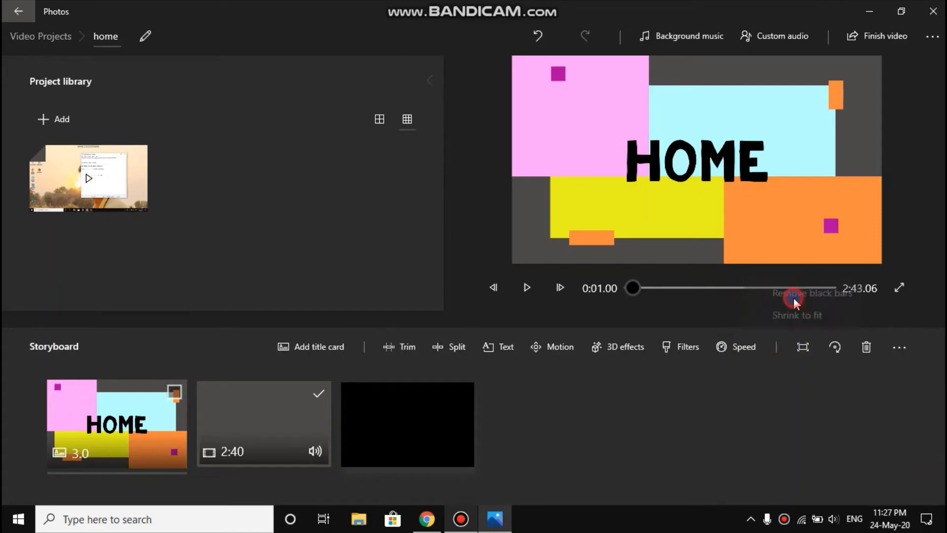
pyautogui.click(799, 342)
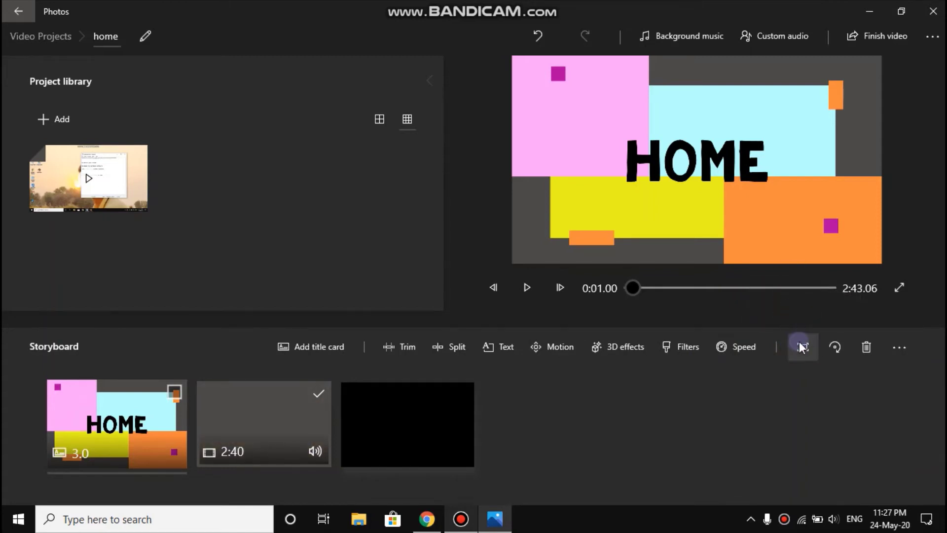
pyautogui.click(846, 351)
# - Remove all items from the storyboard and place the screen recorder.mp4 clip there again
pyautogui.click(899, 347)
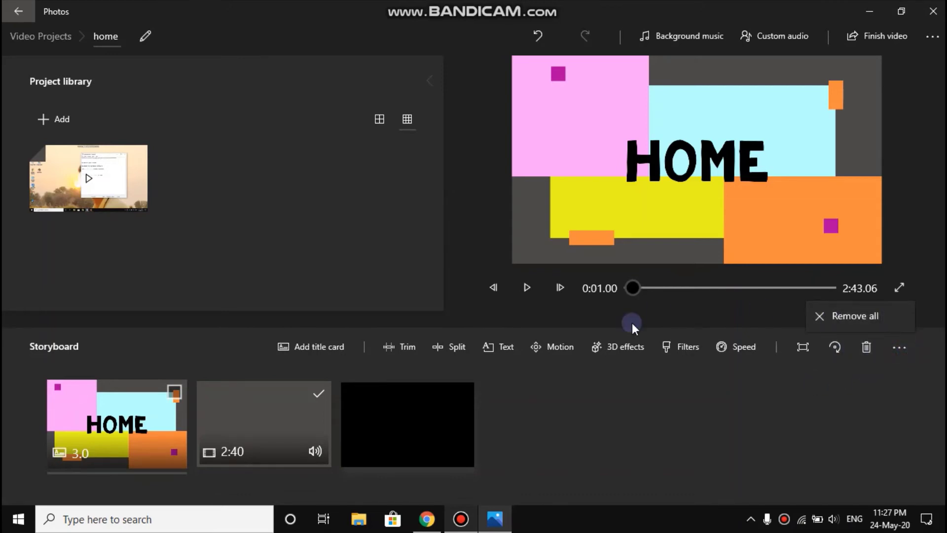
pyautogui.click(820, 317)
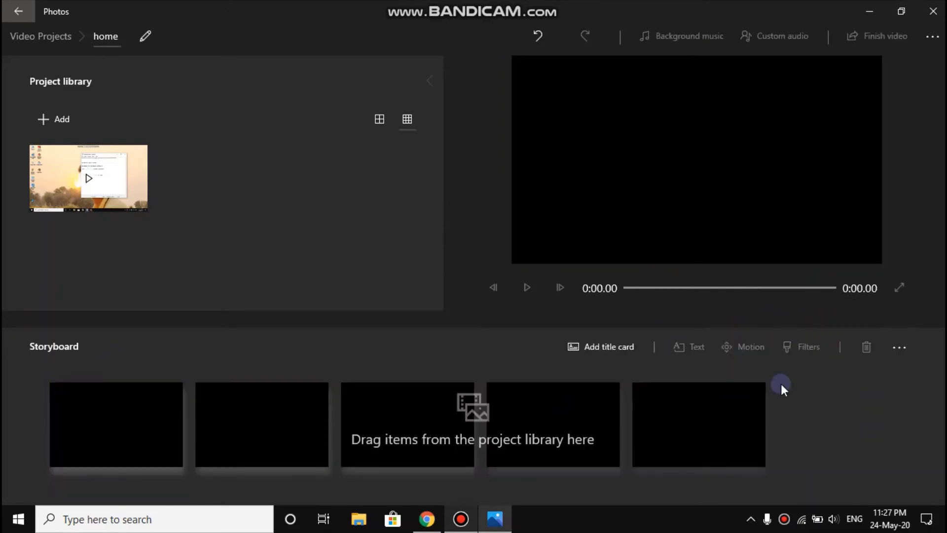
pyautogui.moveTo(30, 180); pyautogui.dragTo(132, 436)
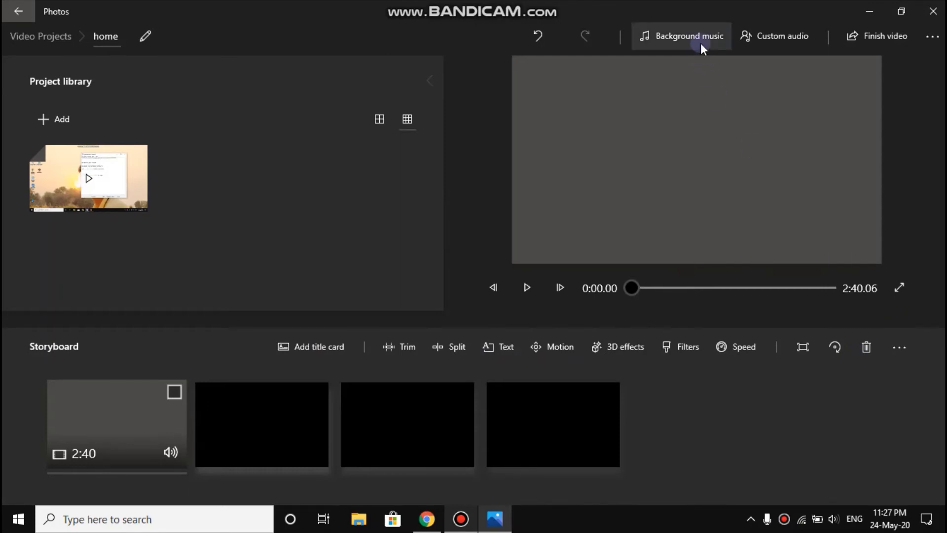
# - Add the "ncs cartoon" file as custom audio for the video
pyautogui.click(801, 37)
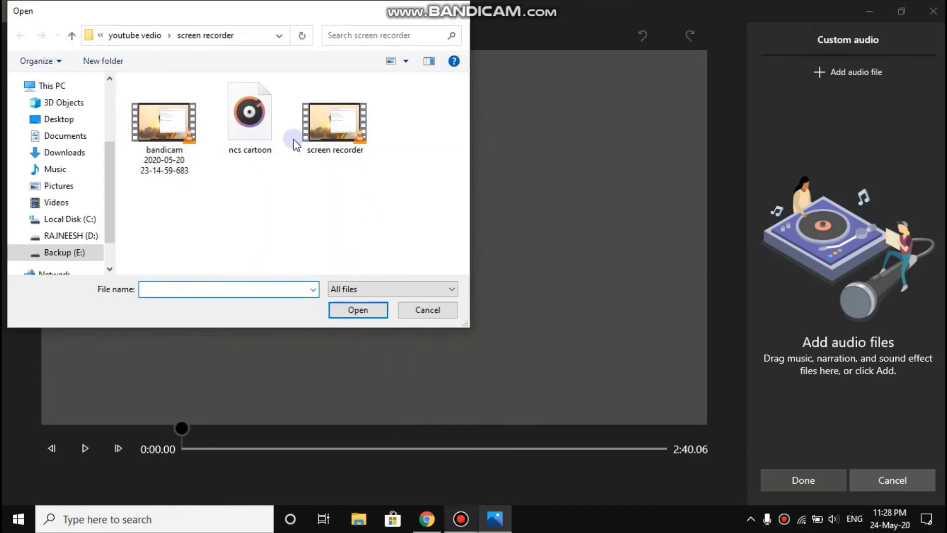
pyautogui.click(238, 135)
pyautogui.click(369, 310)
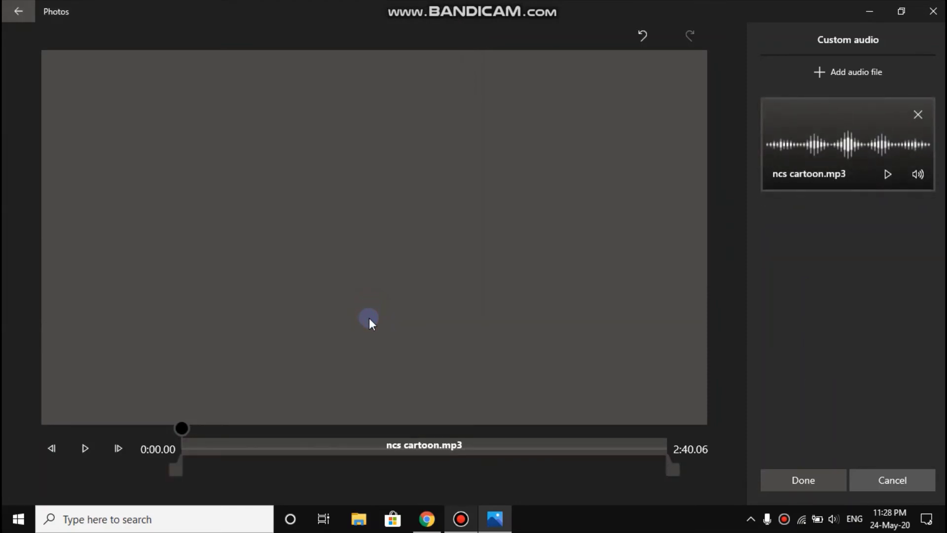
# - Preview the start of the video with the audio, return the playhead to 0:00.00 and accept the custom audio
pyautogui.click(81, 463)
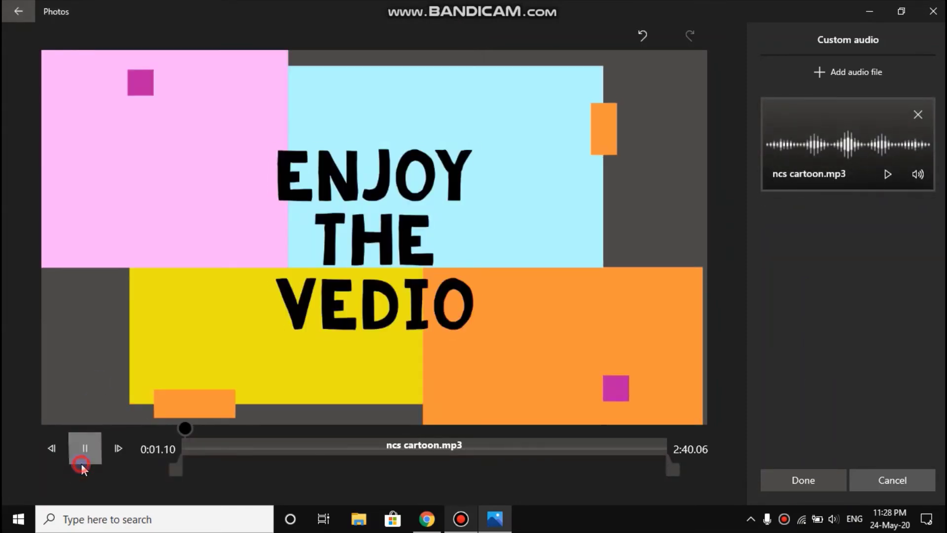
pyautogui.click(81, 463)
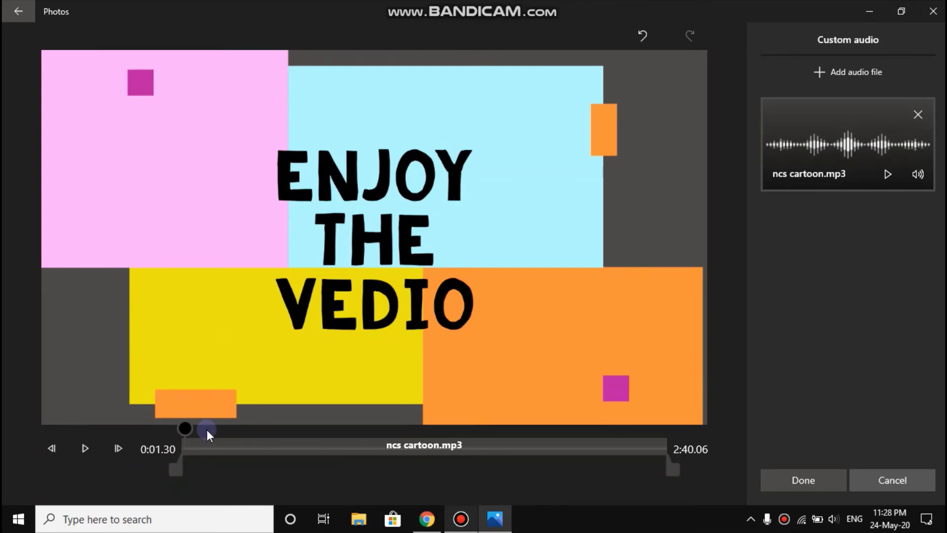
pyautogui.moveTo(185, 428); pyautogui.dragTo(170, 420)
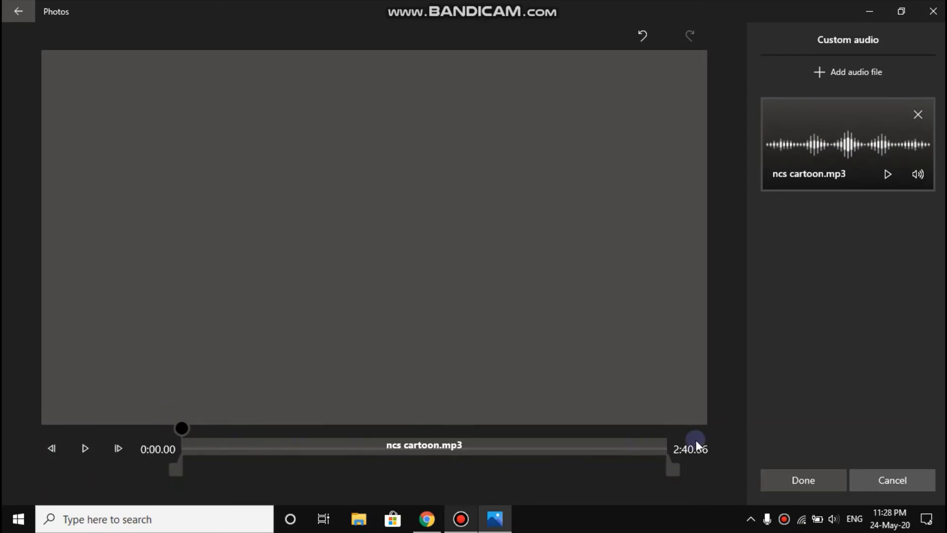
pyautogui.click(836, 477)
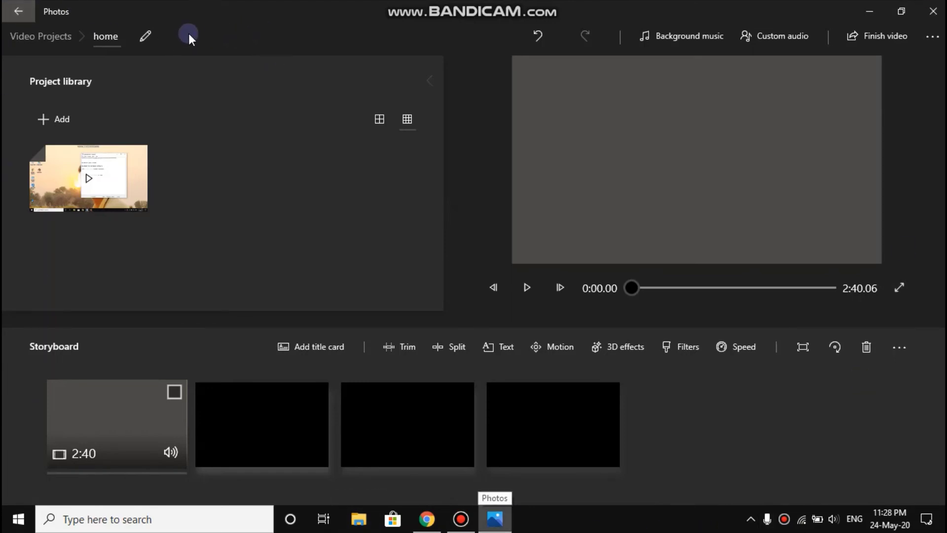
# - View the rename dialog for the home video without changing its name, and look over the additional project options
pyautogui.click(146, 36)
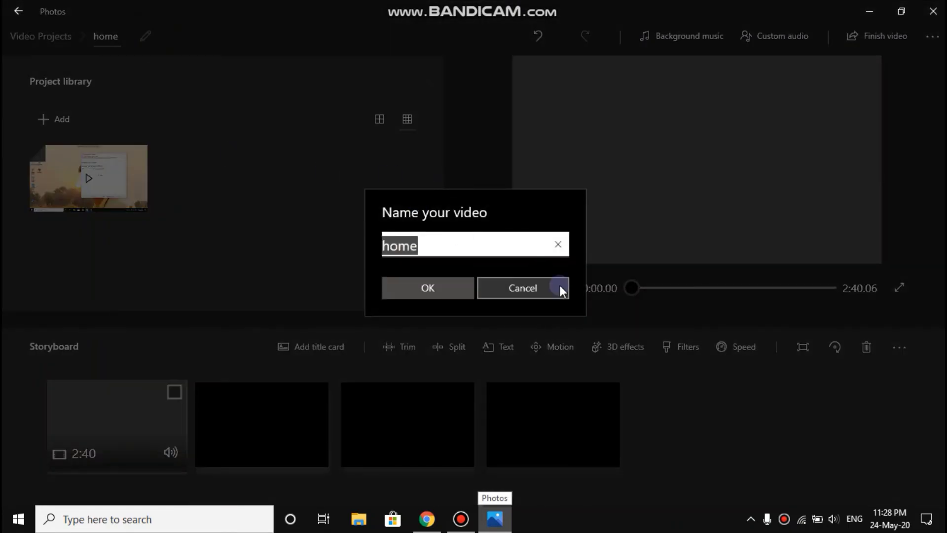
pyautogui.click(561, 287)
pyautogui.click(932, 36)
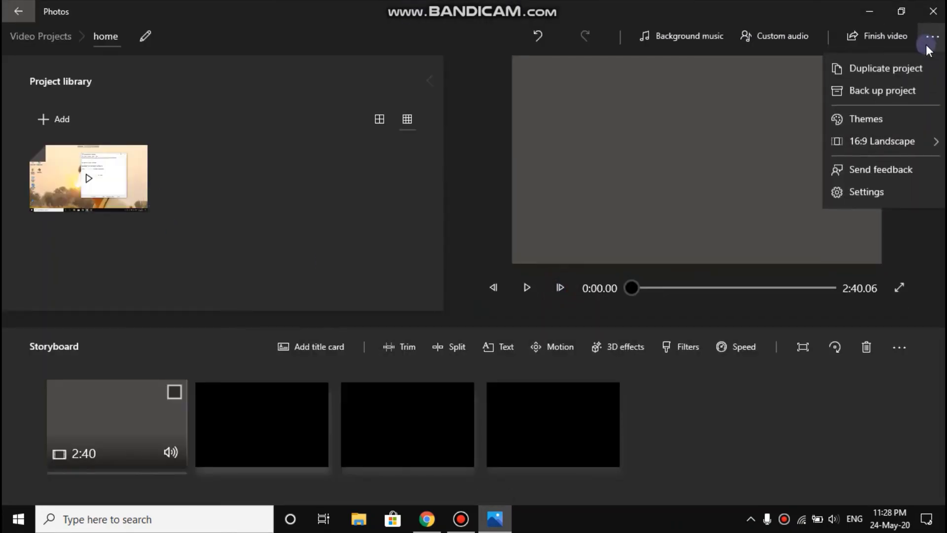
pyautogui.click(932, 38)
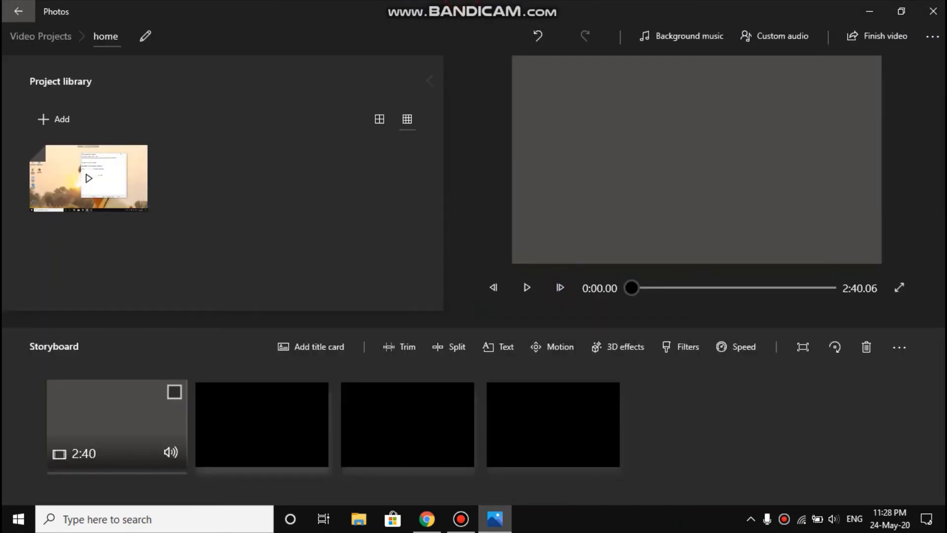
# - Choose the 16:9 aspect ratio for the video project
pyautogui.click(936, 41)
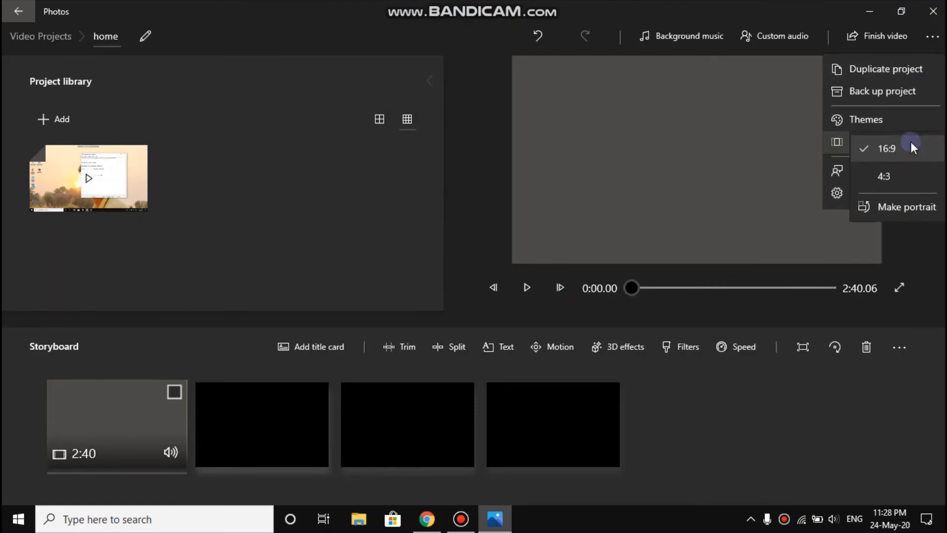
pyautogui.click(911, 143)
pyautogui.click(931, 36)
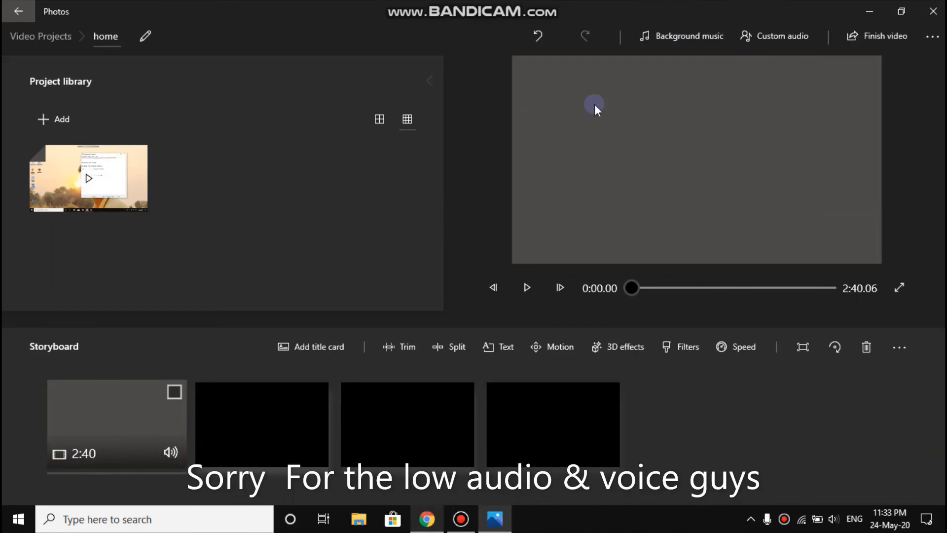
# - Examine the video quality choices for finishing the video, then cancel without exporting
pyautogui.click(853, 37)
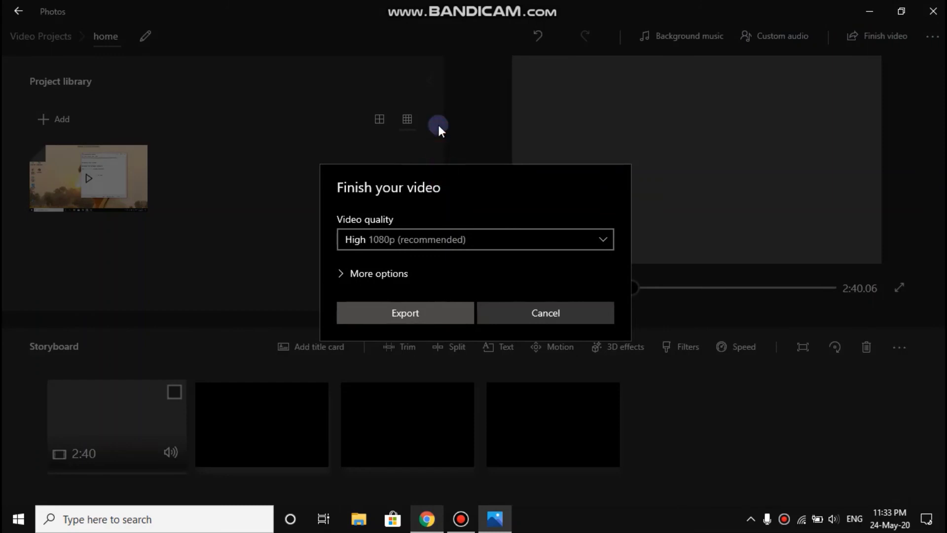
pyautogui.click(475, 239)
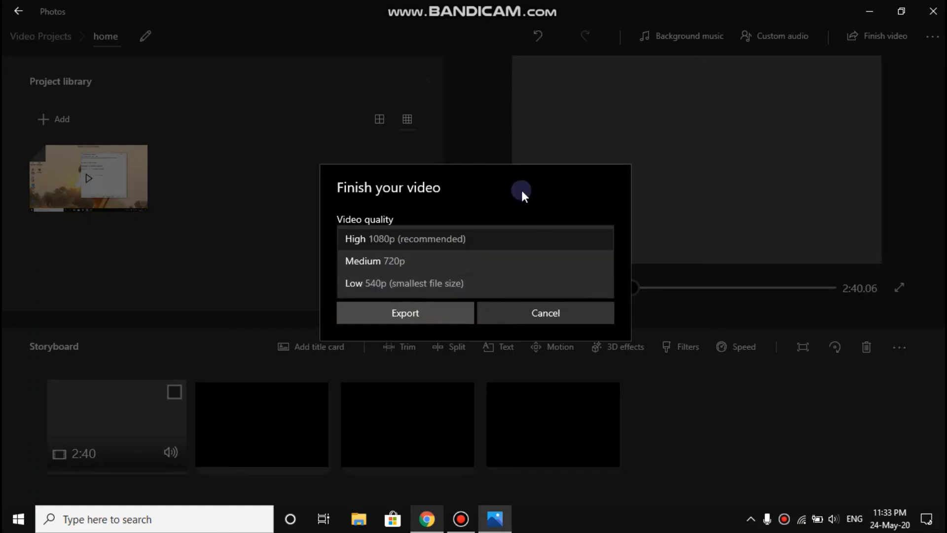
pyautogui.click(531, 311)
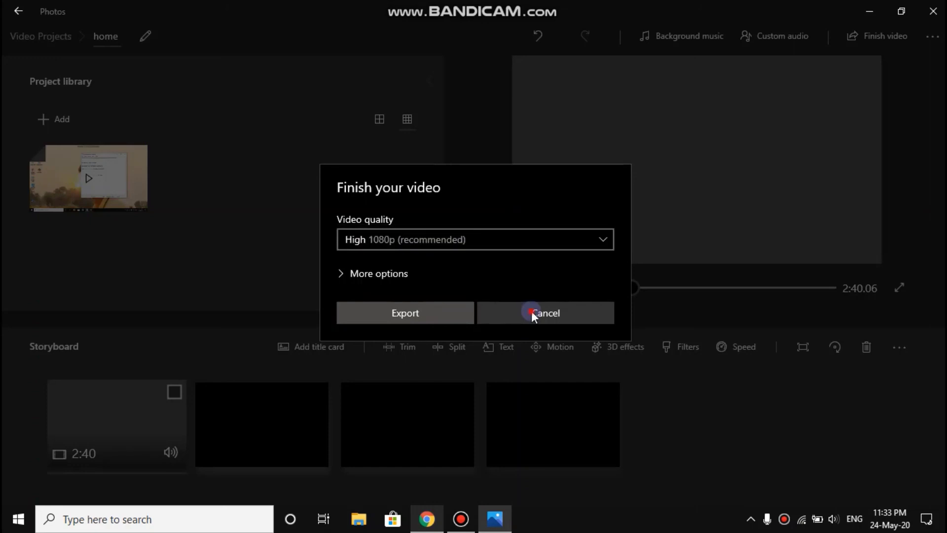
pyautogui.click(531, 311)
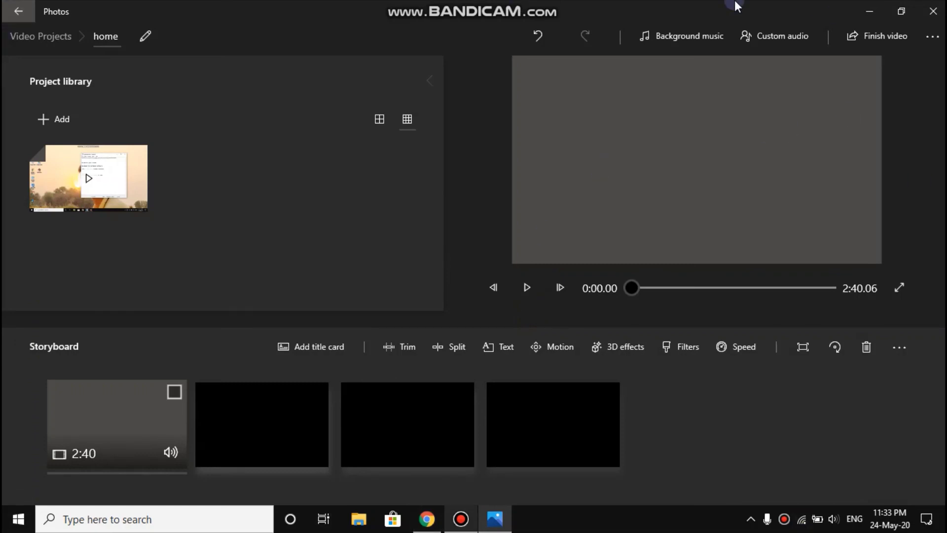
pyautogui.moveTo(385, 4)
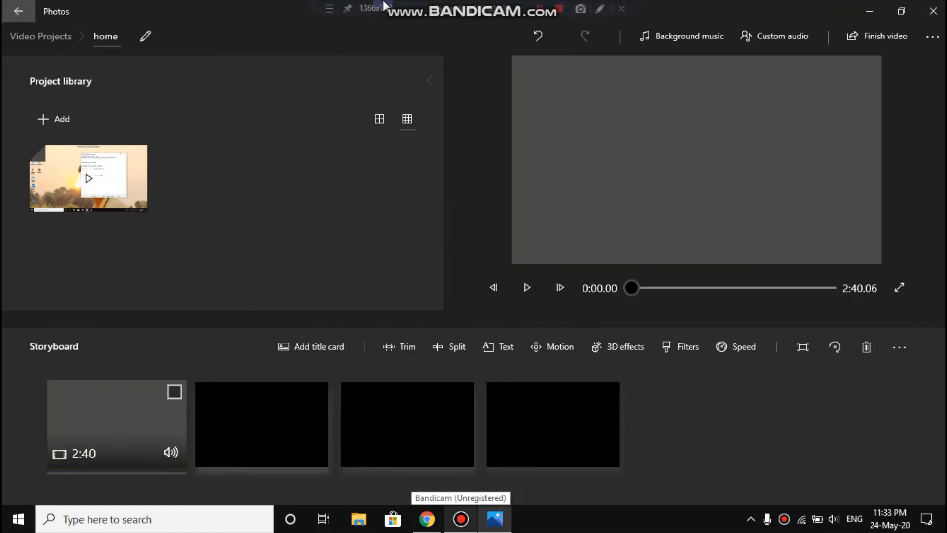